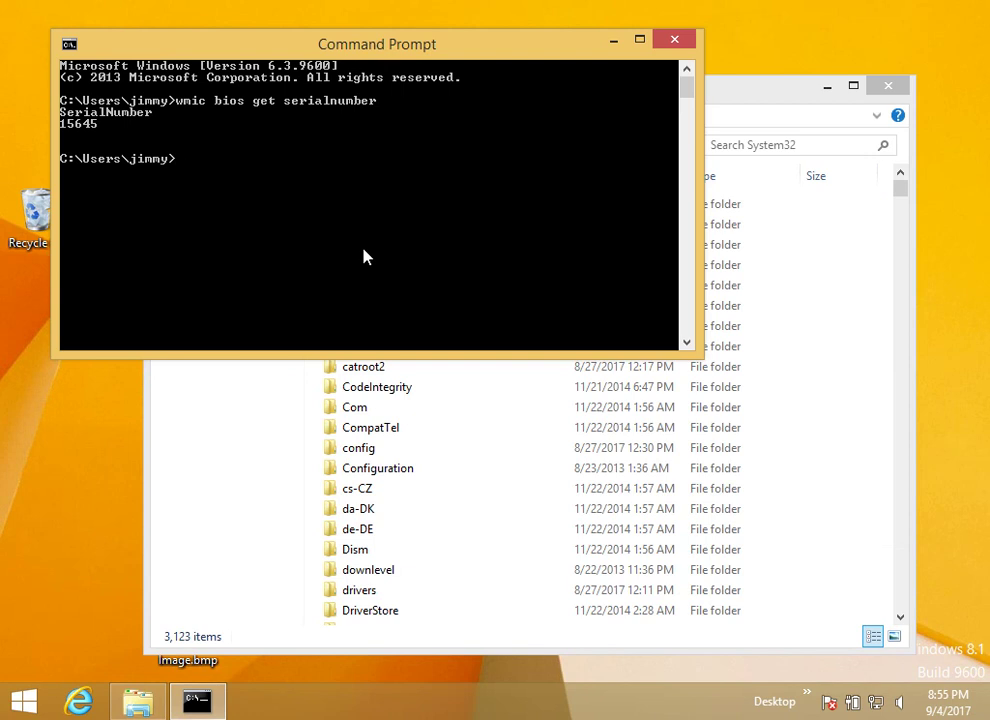
# Create a new text document on the desktop and name it wmic.txt.
pyautogui.rightClick(763, 56)
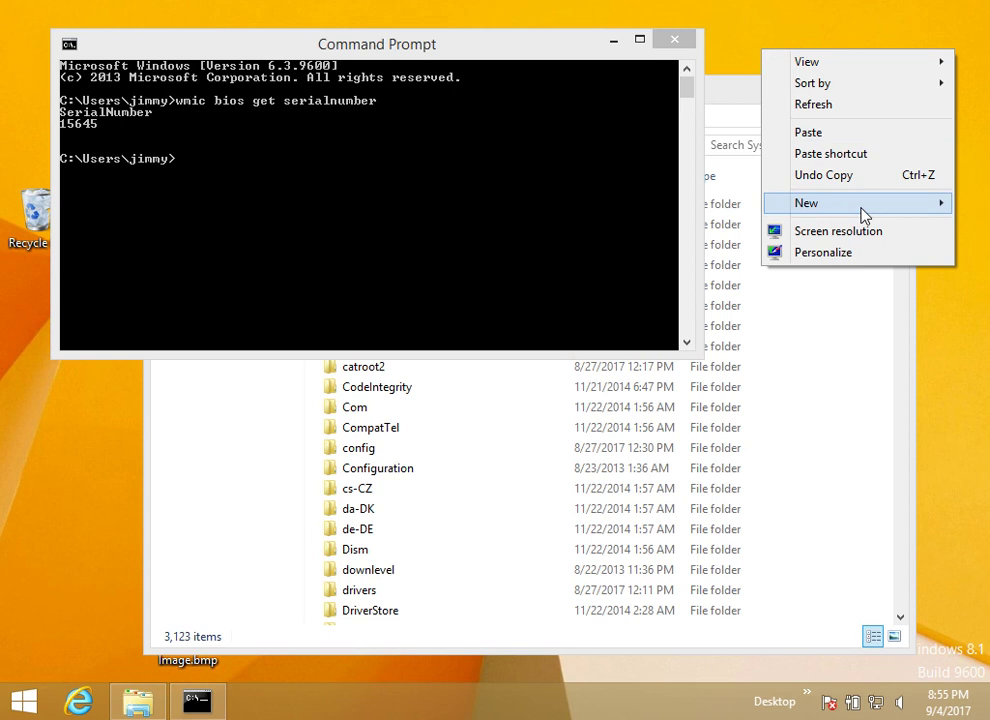
pyautogui.moveTo(806, 203)
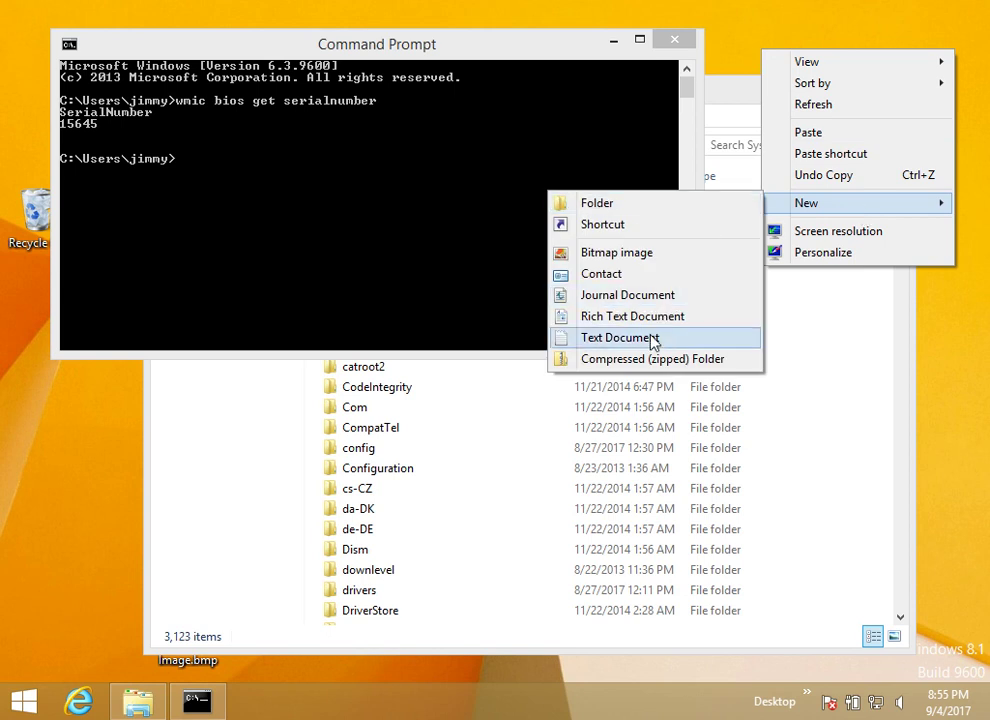
pyautogui.click(655, 338)
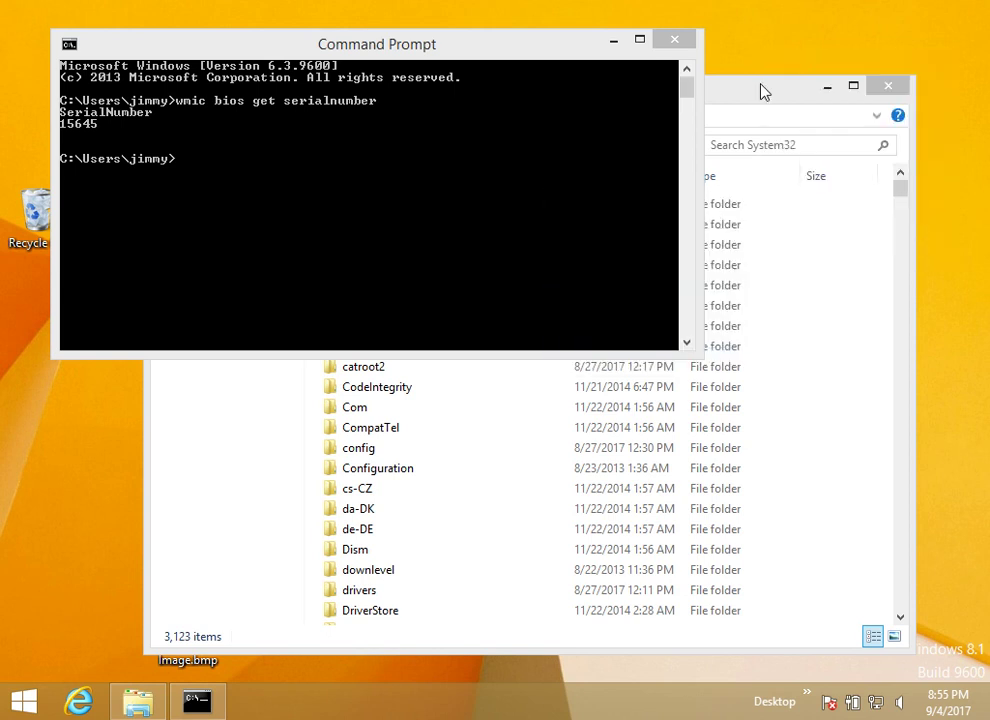
pyautogui.click(615, 42)
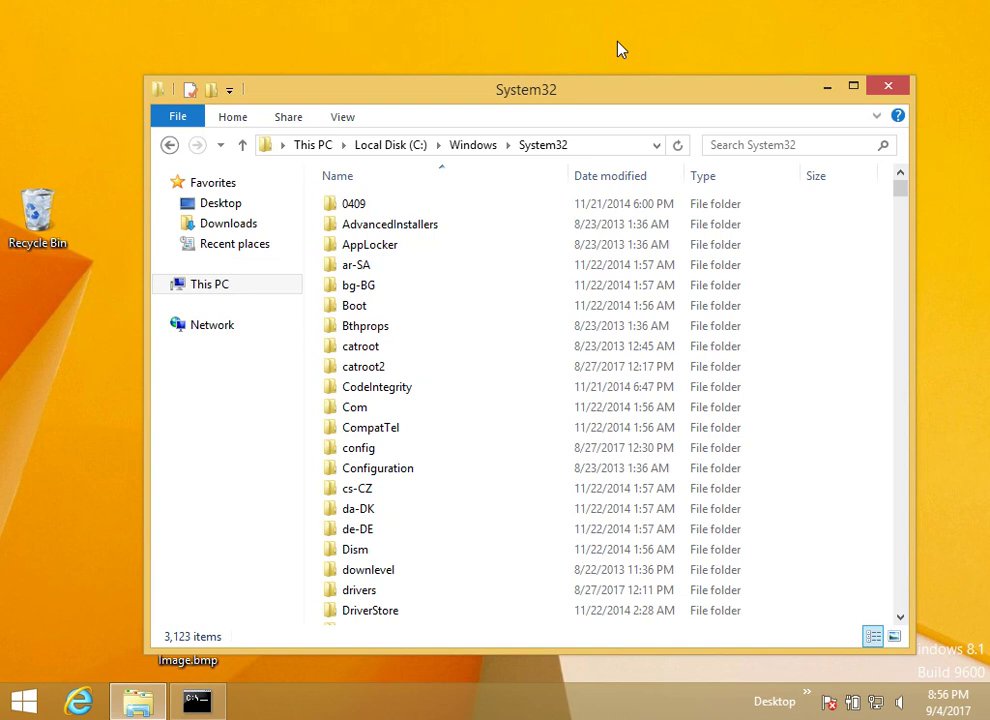
pyautogui.click(827, 88)
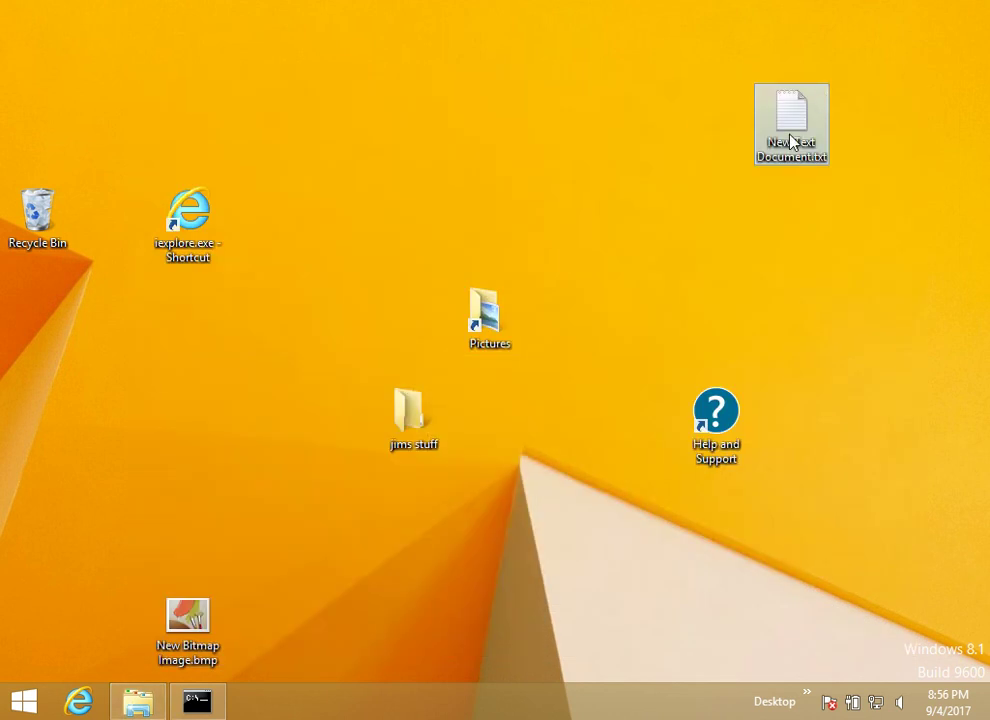
pyautogui.press('F2')
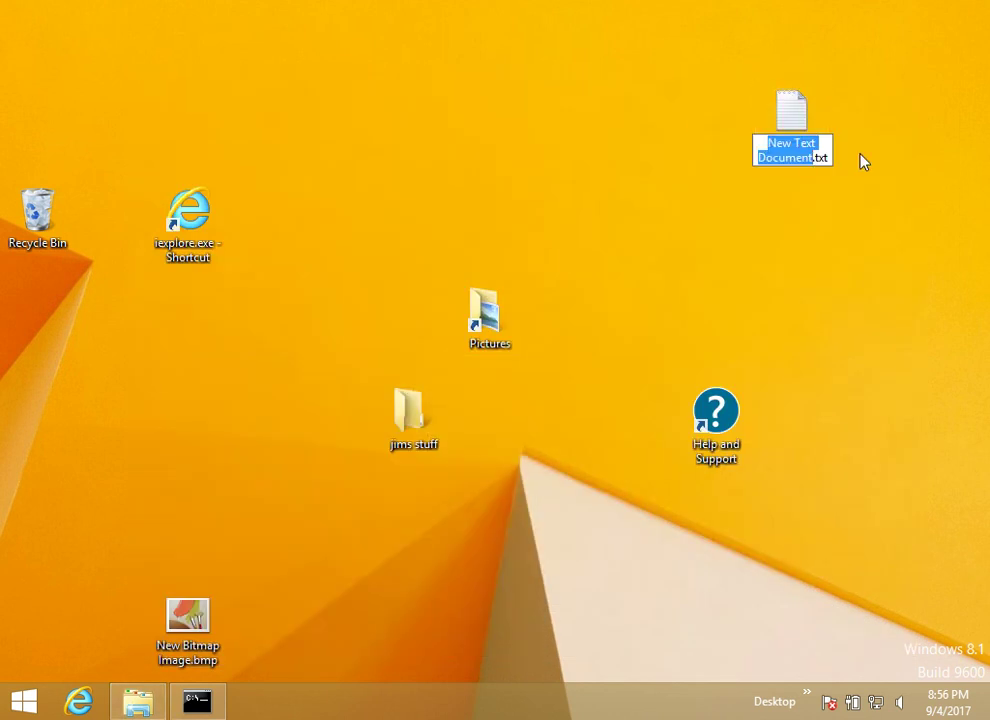
pyautogui.write('wmic')
pyautogui.press('Return')
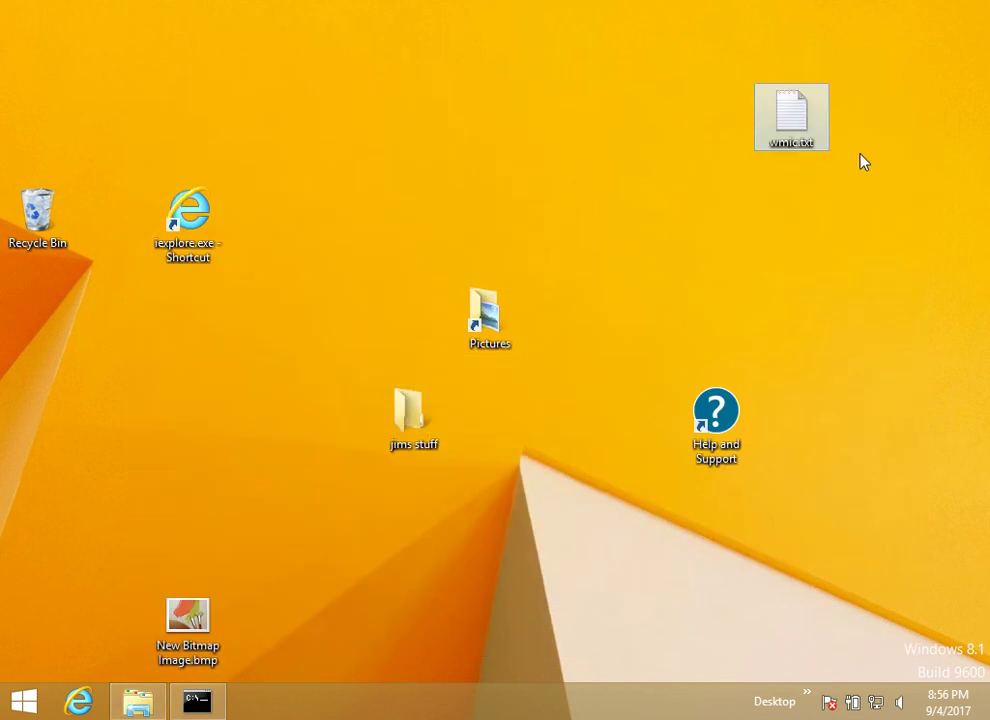
pyautogui.doubleClick(782, 137)
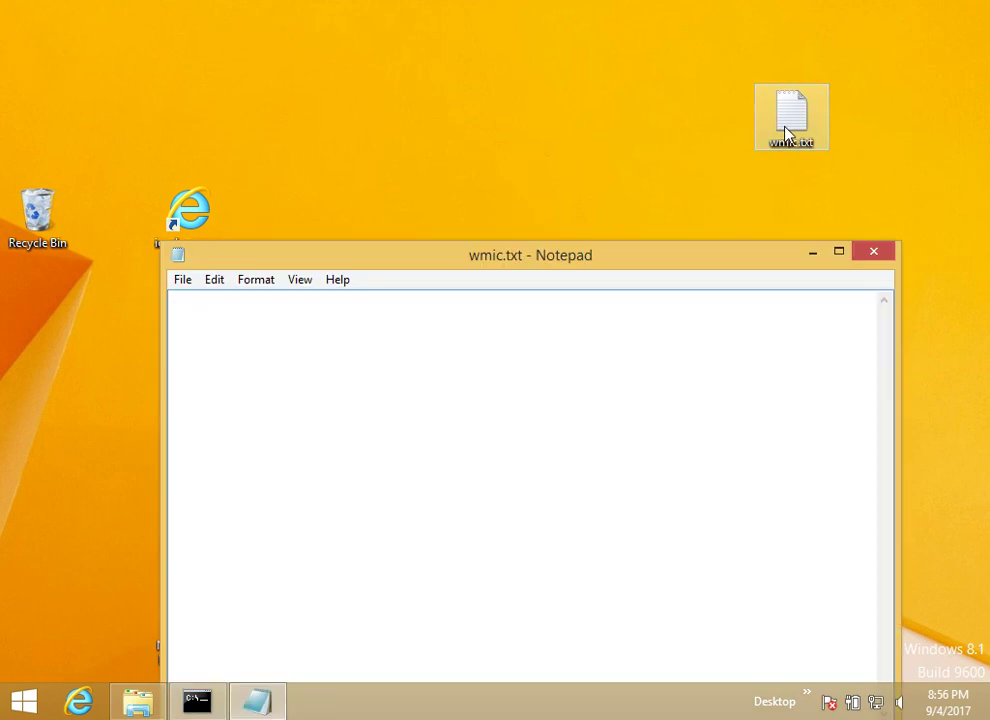
pyautogui.write('@echo')
pyautogui.write(' Serial')
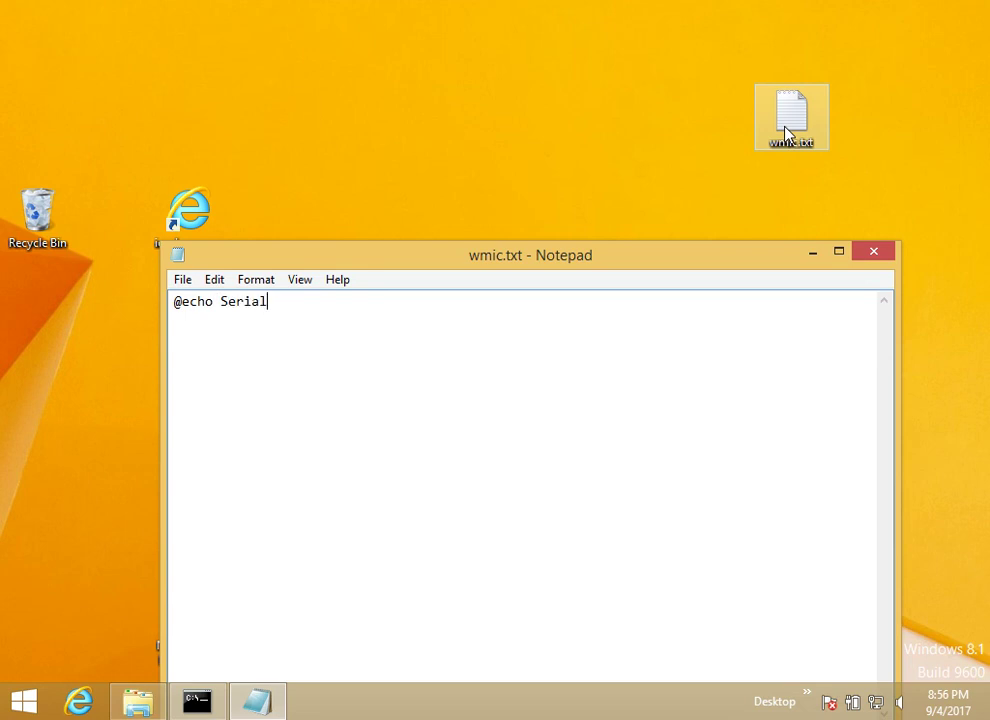
pyautogui.write('Number')
pyautogui.press('Return')
pyautogui.write('@echo')
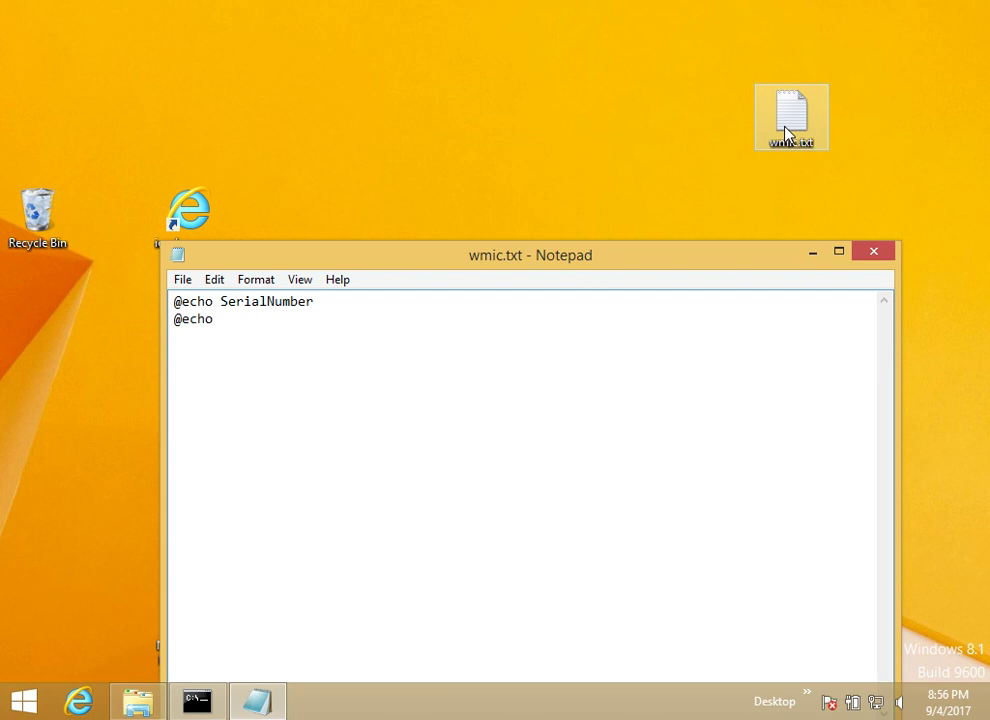
pyautogui.write(' YD')
pyautogui.write('012')
pyautogui.write('B')
pyautogui.write('3D')
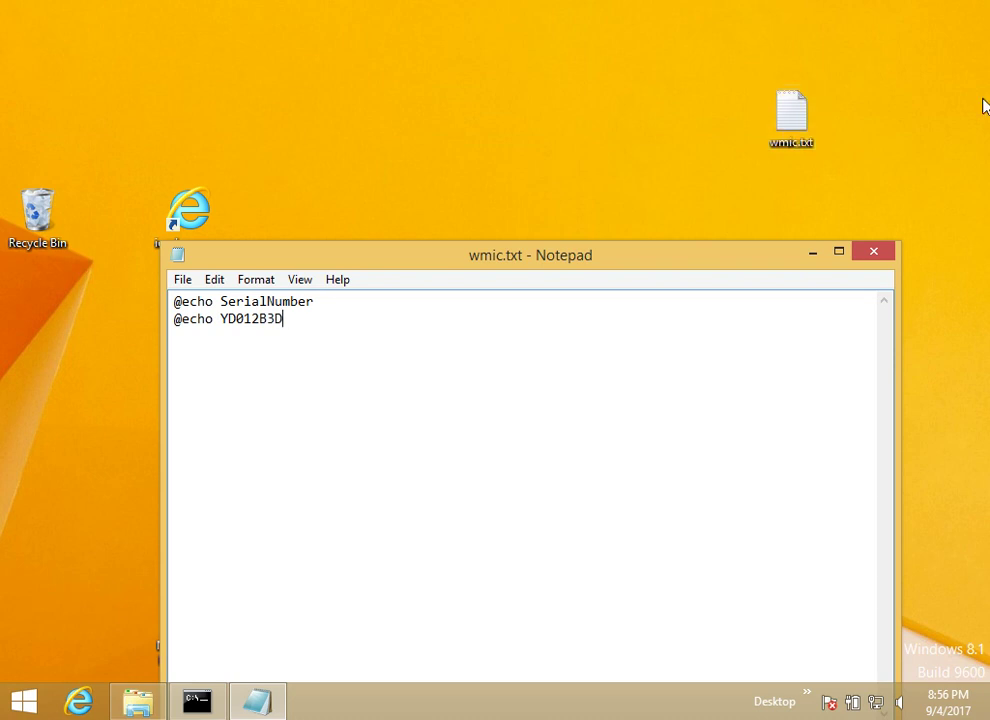
# Save and close the script, then rename wmic.txt to wmic.bat.
pyautogui.click(876, 252)
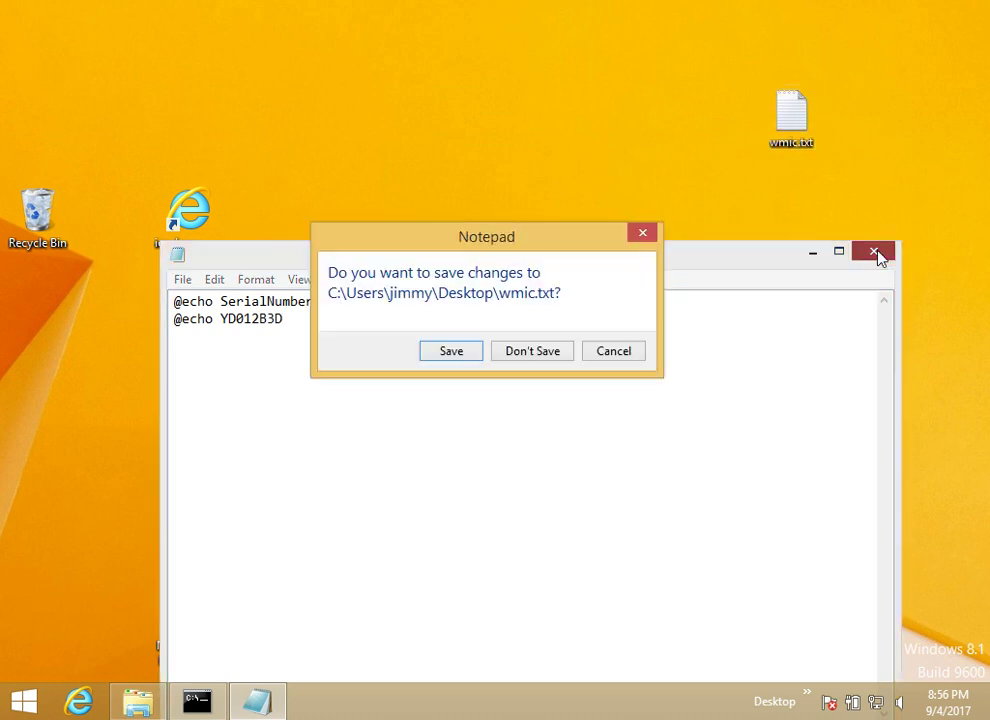
pyautogui.click(458, 356)
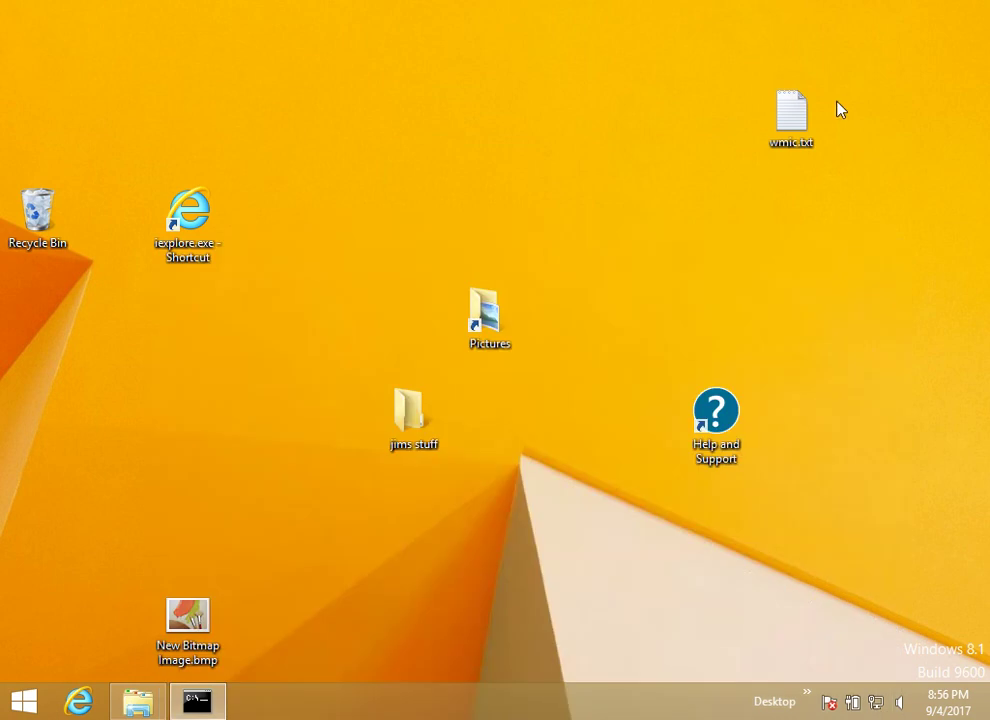
pyautogui.click(795, 143)
pyautogui.press('End')
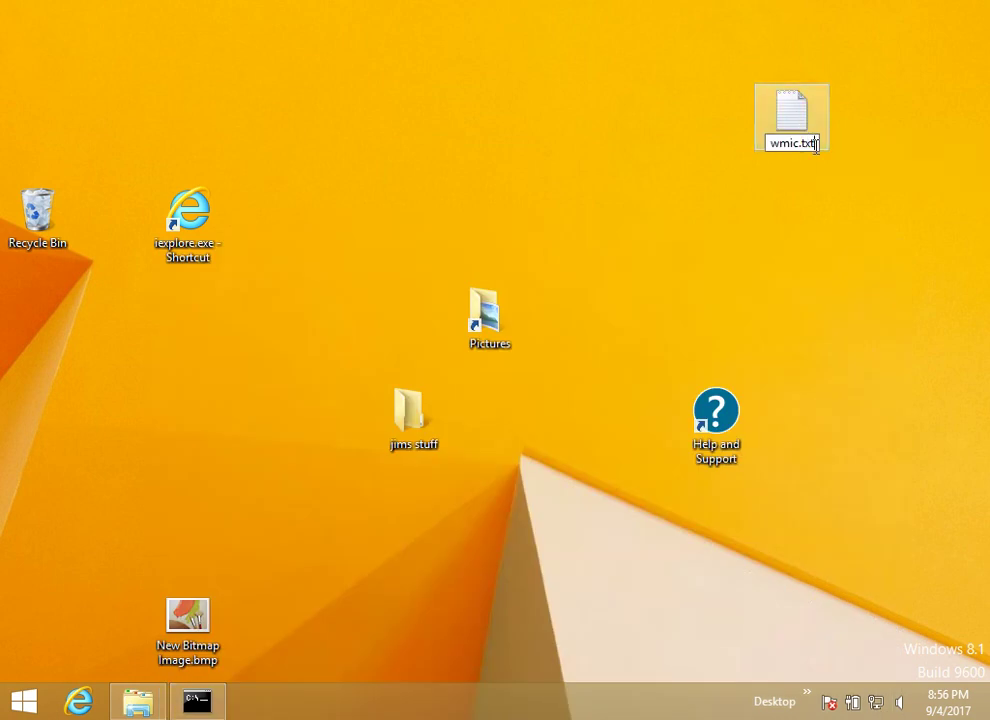
pyautogui.press('BackSpace')
pyautogui.press('BackSpace')
pyautogui.press('BackSpace')
pyautogui.write('bat')
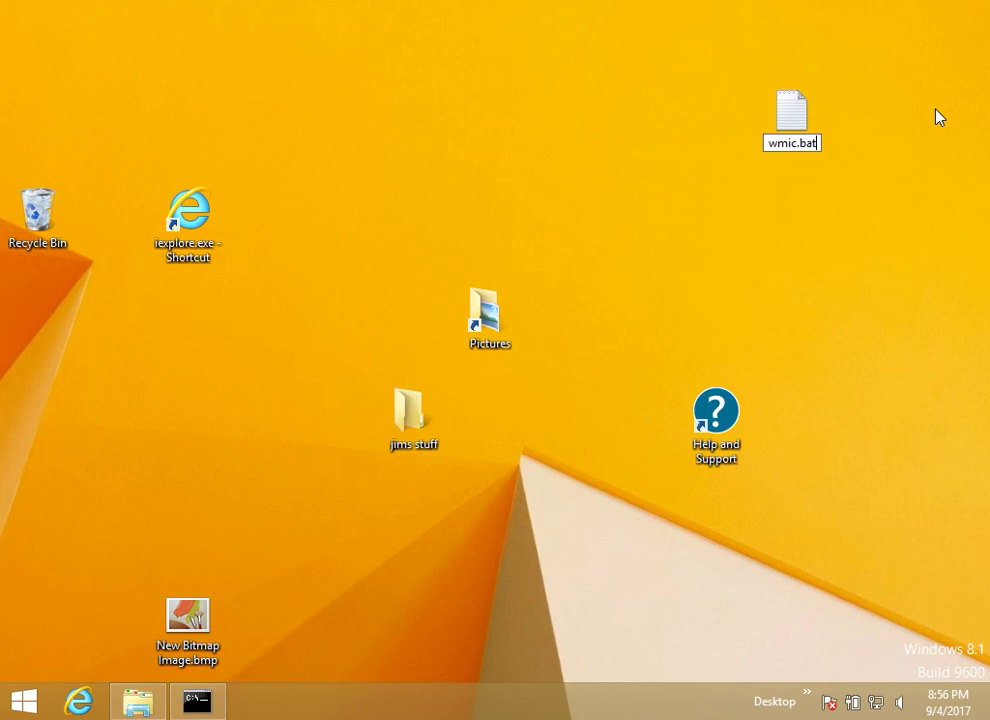
pyautogui.press('Return')
pyautogui.press('Return')
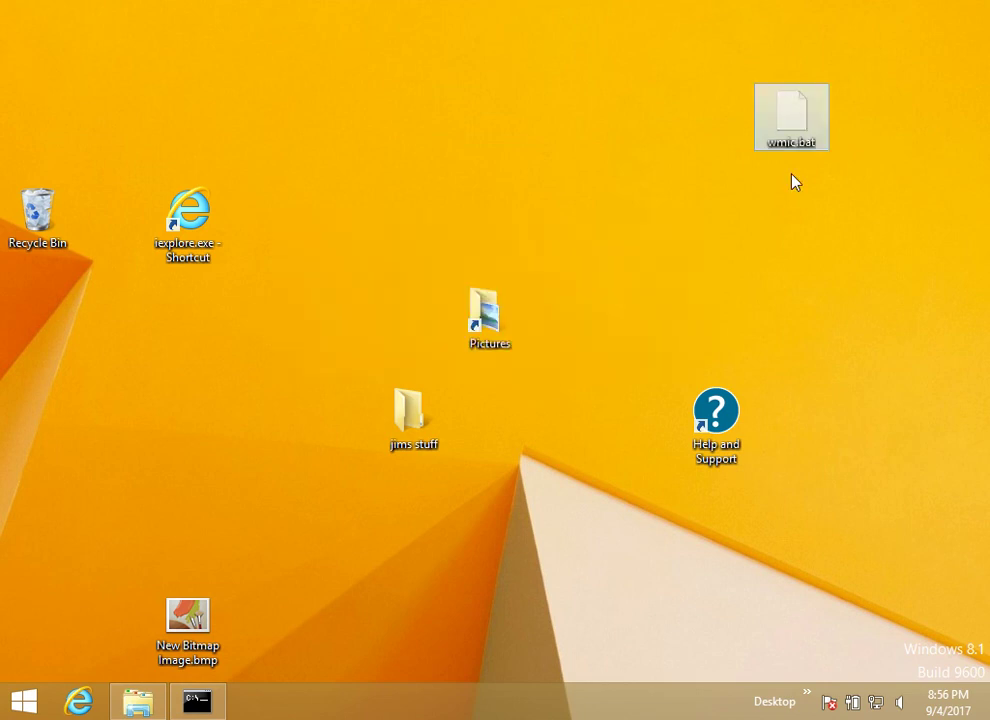
# Paste wmic.bat into C:\Windows\System32, granting administrator permission.
pyautogui.click(137, 701)
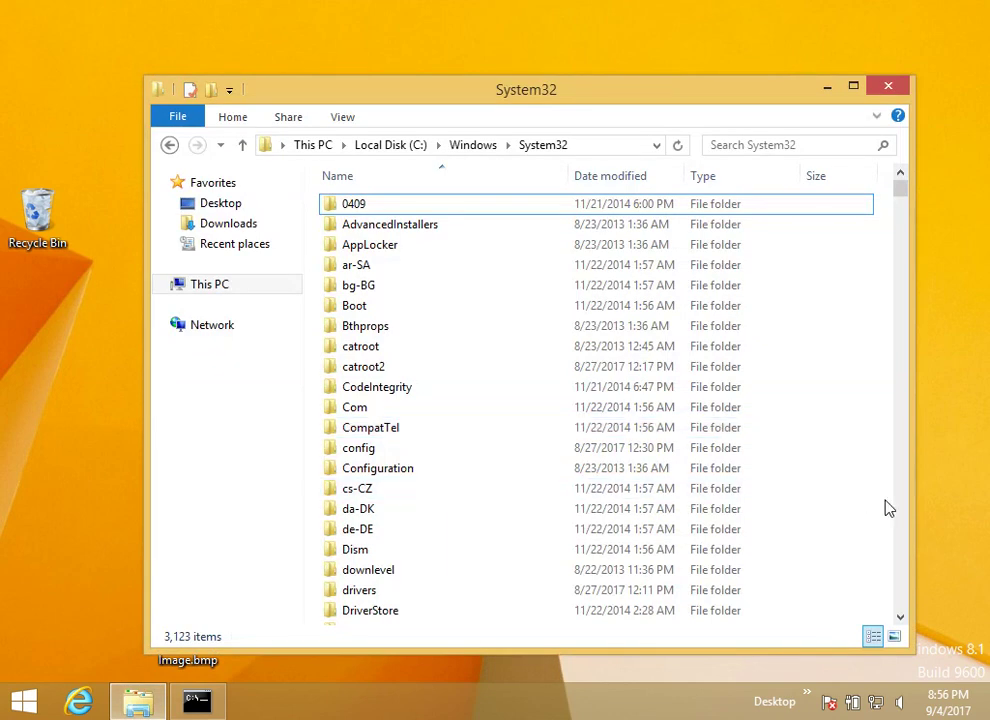
pyautogui.rightClick(885, 503)
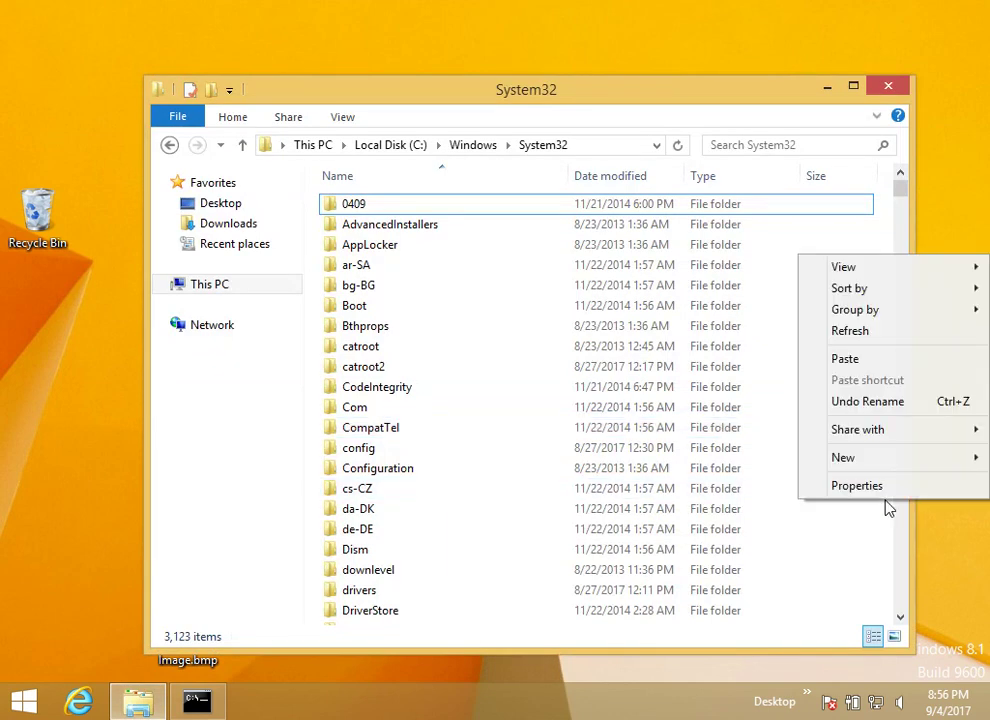
pyautogui.click(885, 362)
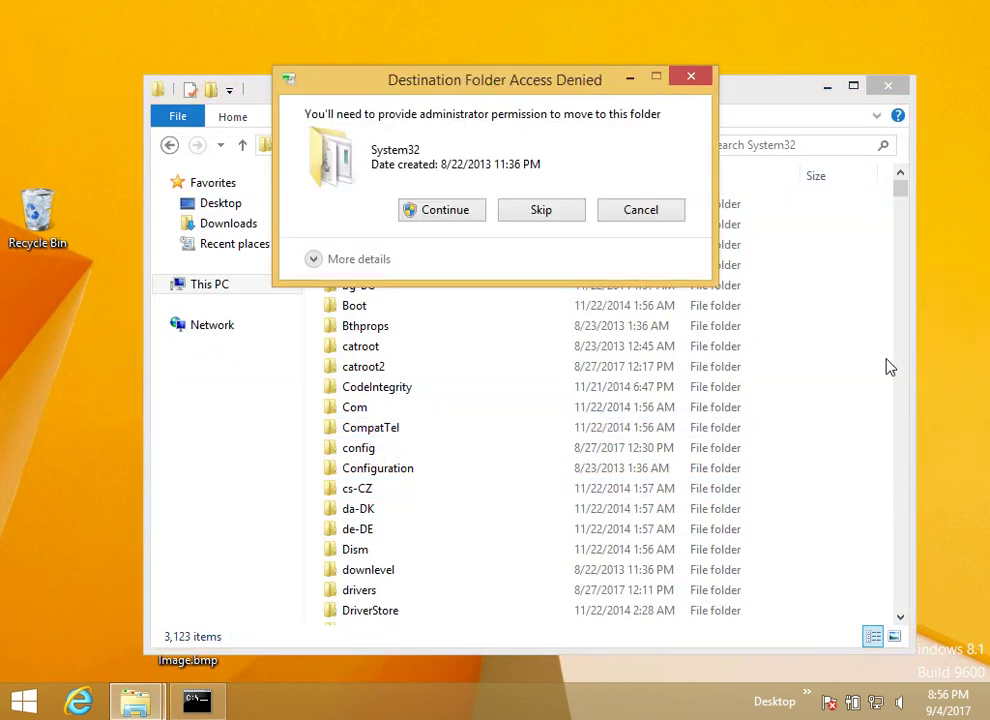
pyautogui.click(462, 213)
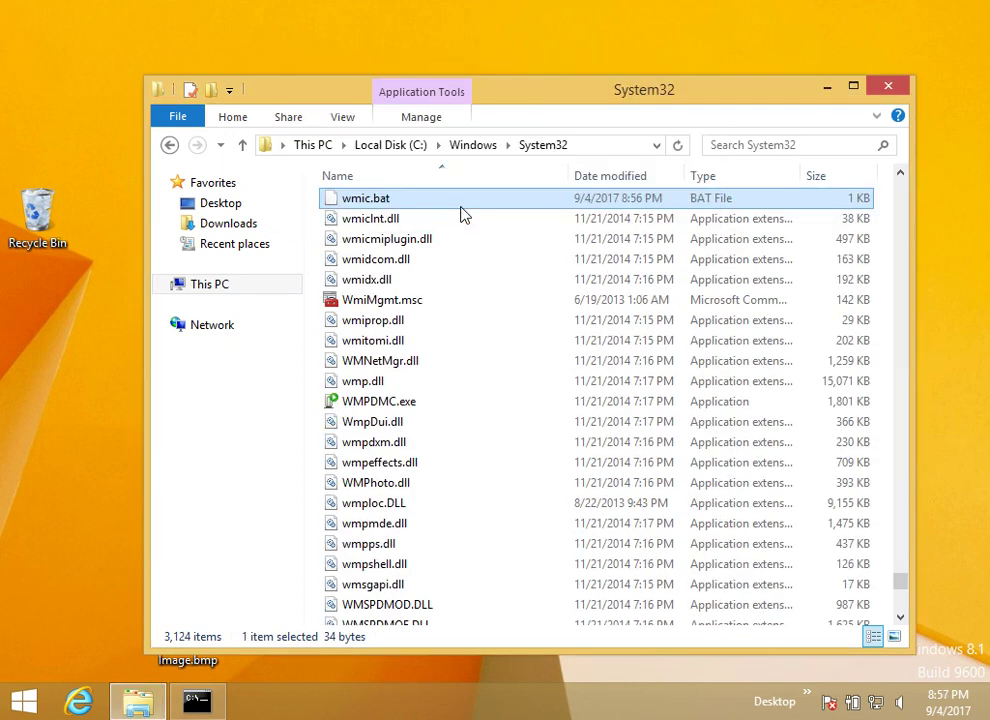
# Run 'wmic' and 'wmic bios get serialnumber' in Command Prompt, both showing YD012B3D.
pyautogui.click(196, 700)
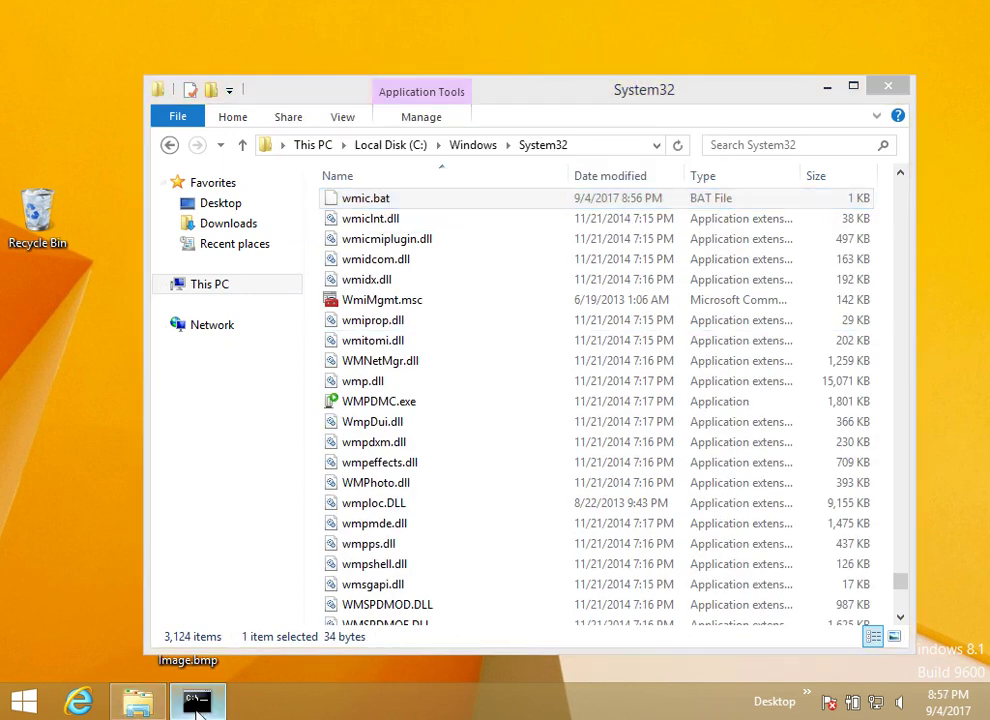
pyautogui.write('w')
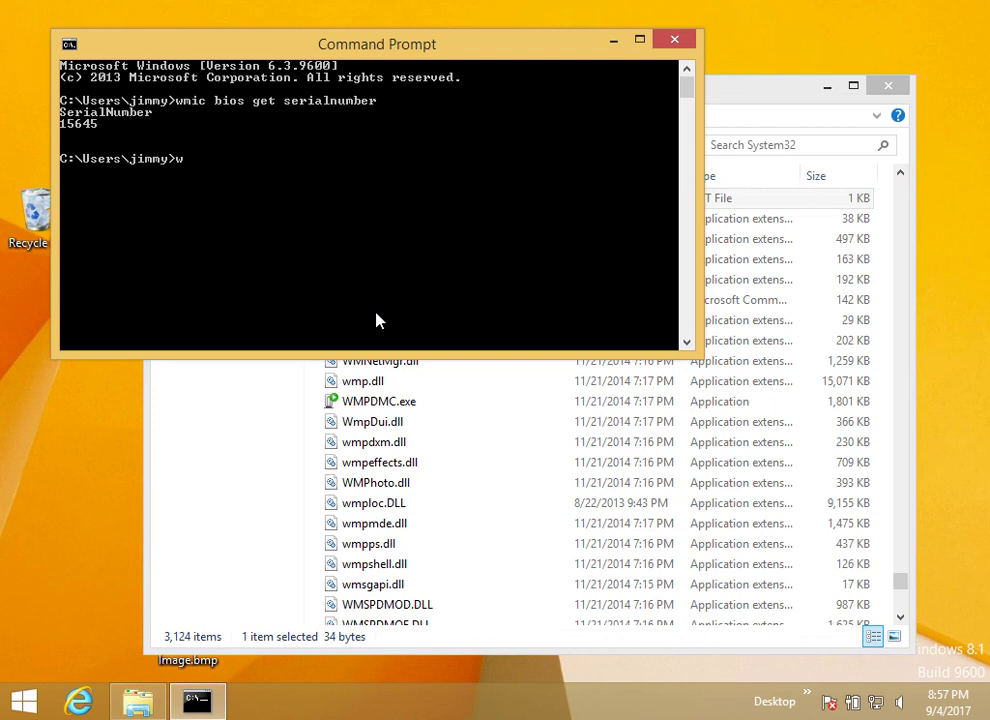
pyautogui.write('mic')
pyautogui.press('Return')
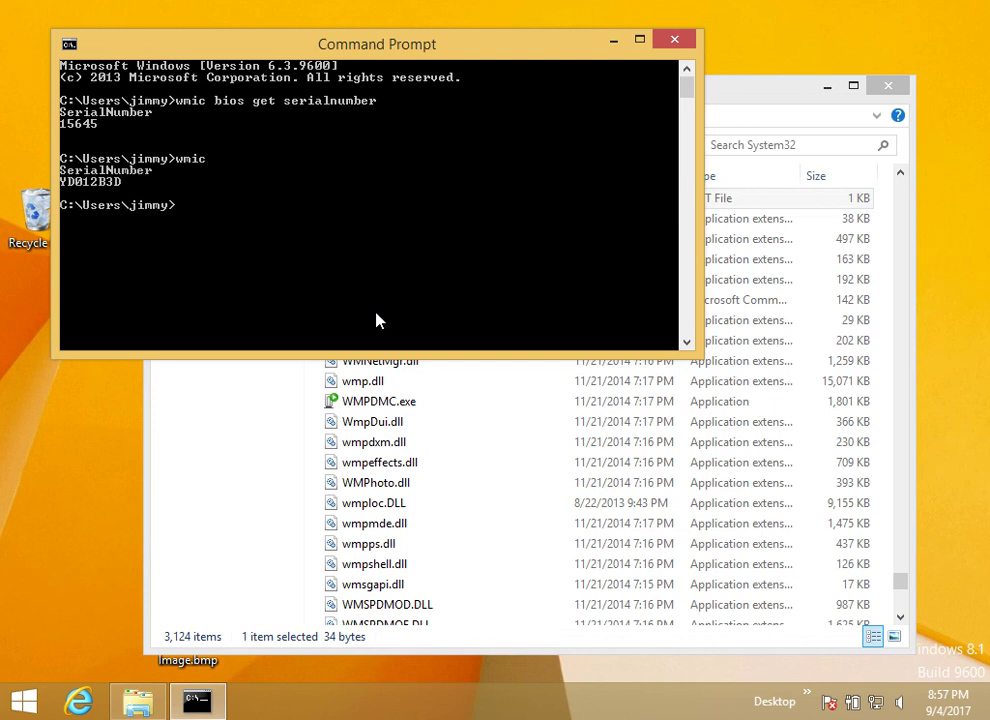
pyautogui.write('wmic bi')
pyautogui.write('os get serialn')
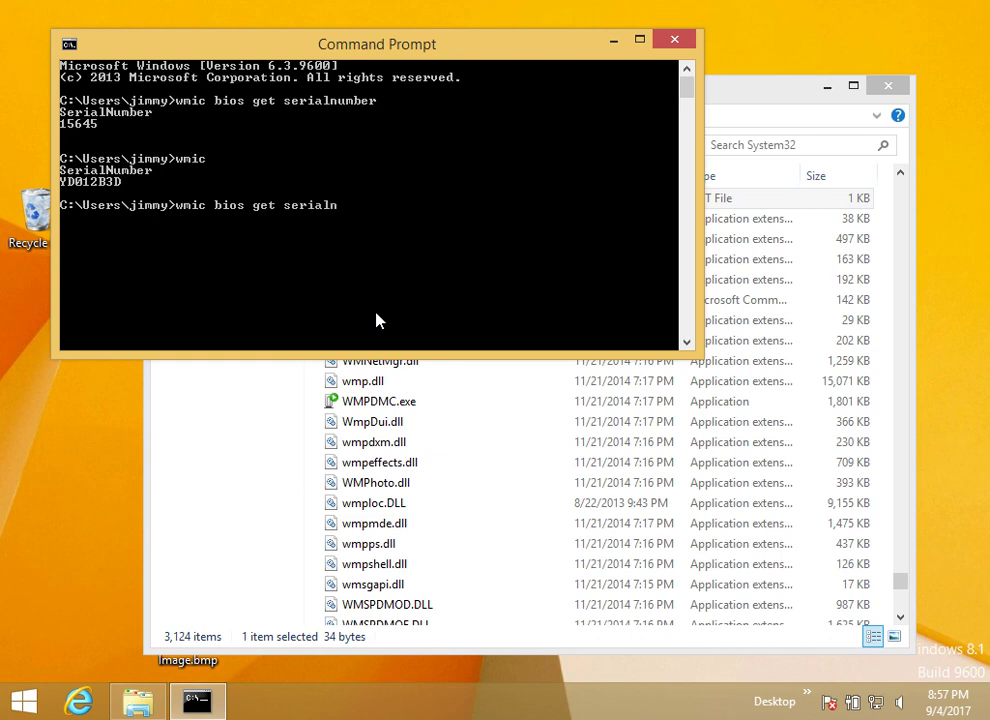
pyautogui.write('umber')
pyautogui.press('Return')
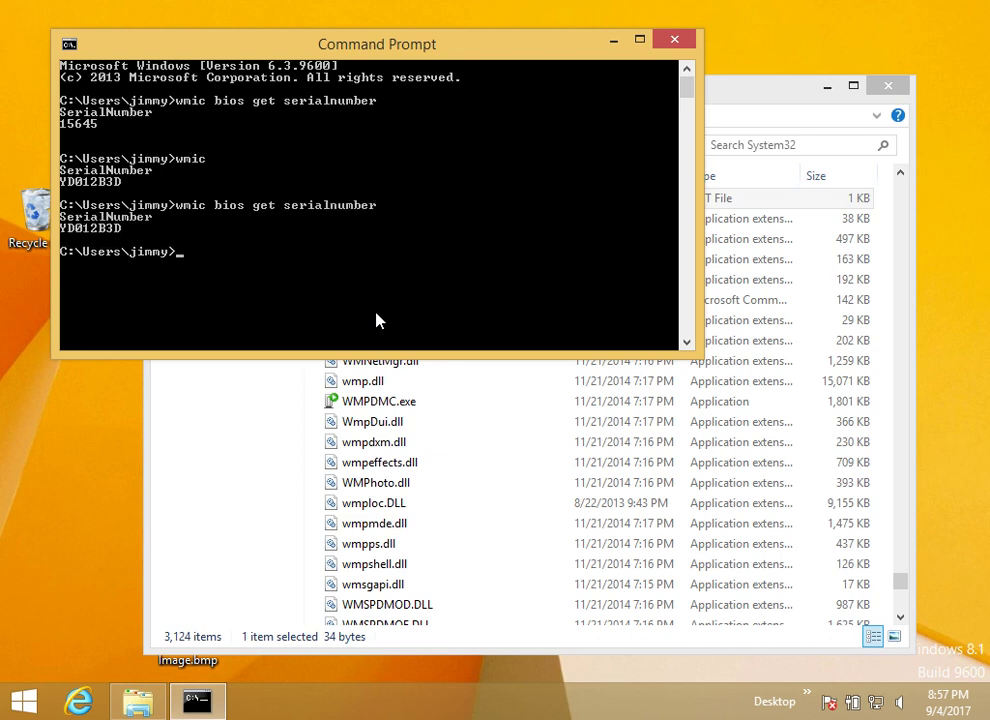